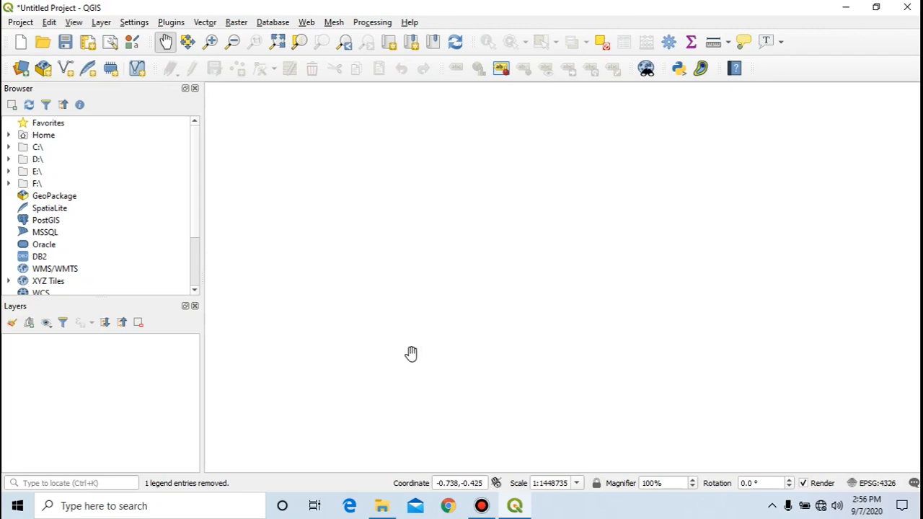
left_click(102, 22)
mouse_move(122, 54)
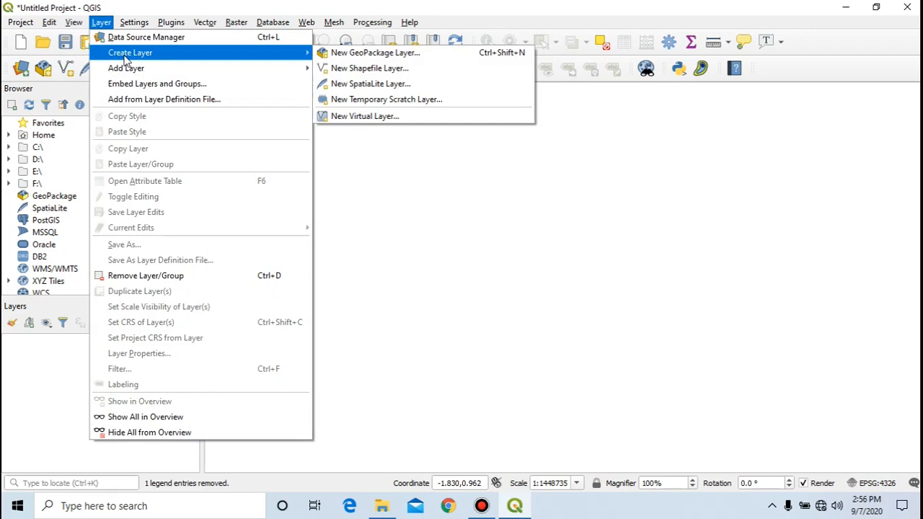
left_click(353, 196)
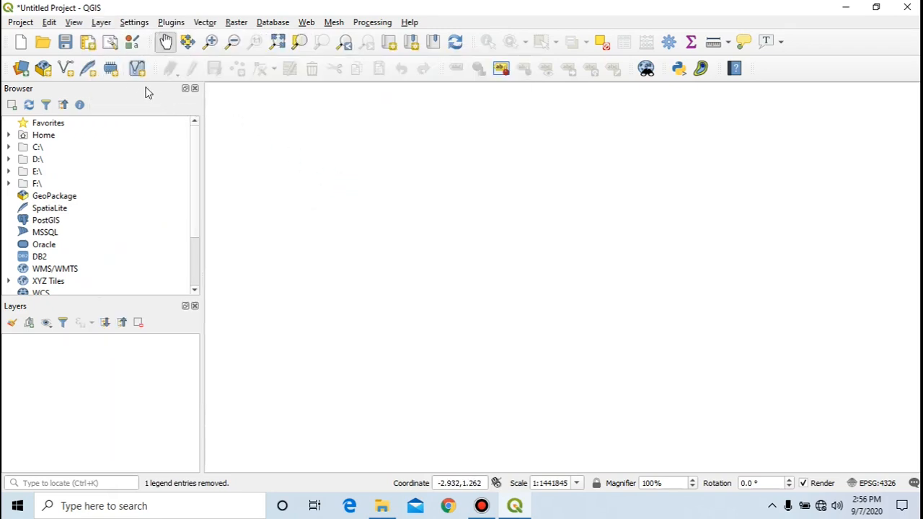
Step: Create a temporary scratch layer named "point" with the Point geometry type
left_click(111, 69)
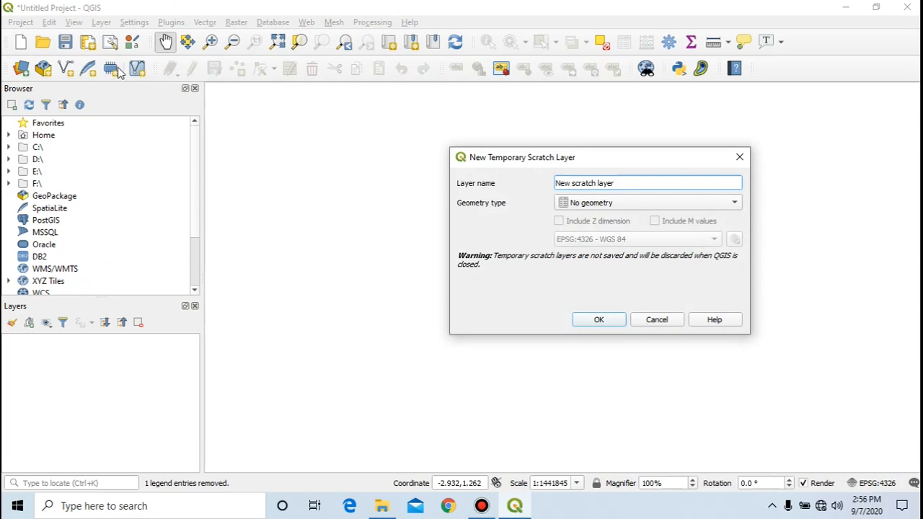
left_click(683, 177)
key("BackSpace")
key("BackSpace")
key("BackSpace")
key("BackSpace")
key("BackSpace")
key("BackSpace")
key("BackSpace")
key("BackSpace")
key("BackSpace")
key("BackSpace")
key("BackSpace")
key("BackSpace")
key("BackSpace")
key("BackSpace")
key("BackSpace")
key("BackSpace")
key("BackSpace")
type("po")
type("ni")
key("BackSpace")
type("int")
left_click(692, 205)
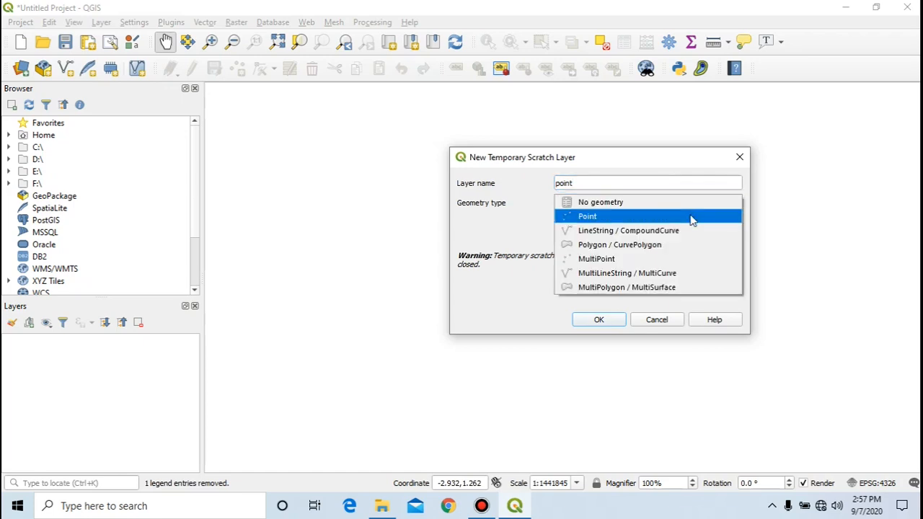
left_click(690, 218)
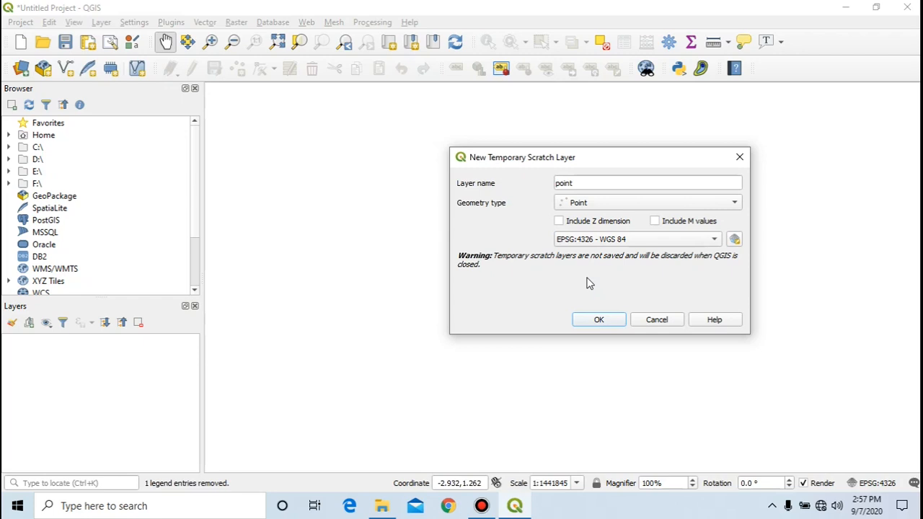
left_click(599, 322)
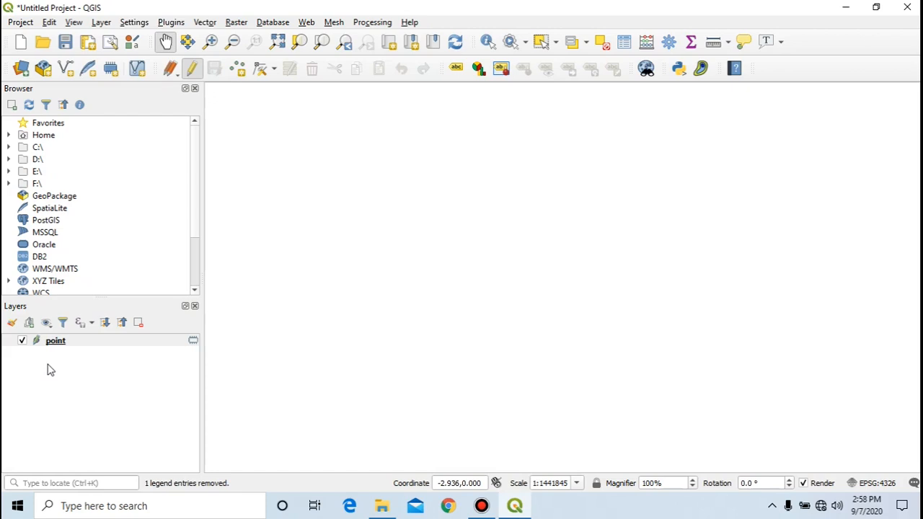
Step: With editing enabled on the point layer, add 15 point features scattered across the whole map canvas
left_click(195, 69)
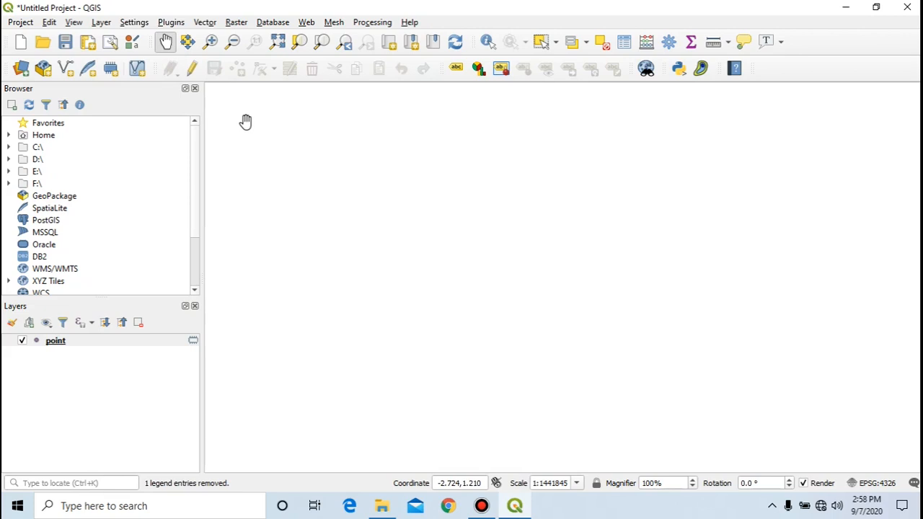
left_click(192, 69)
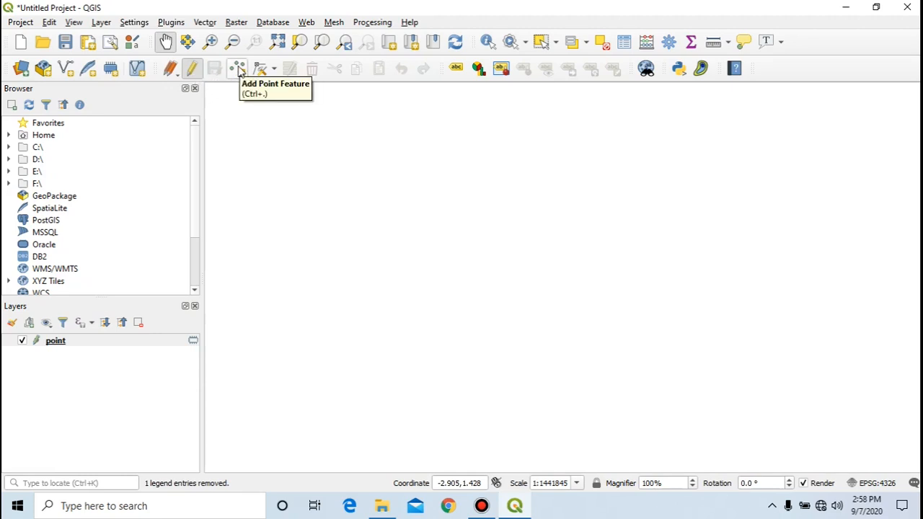
left_click(239, 70)
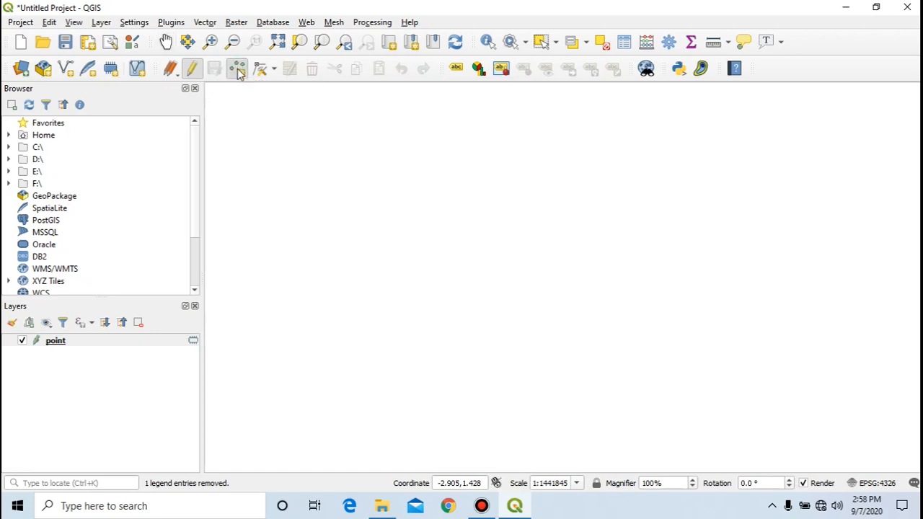
left_click(291, 171)
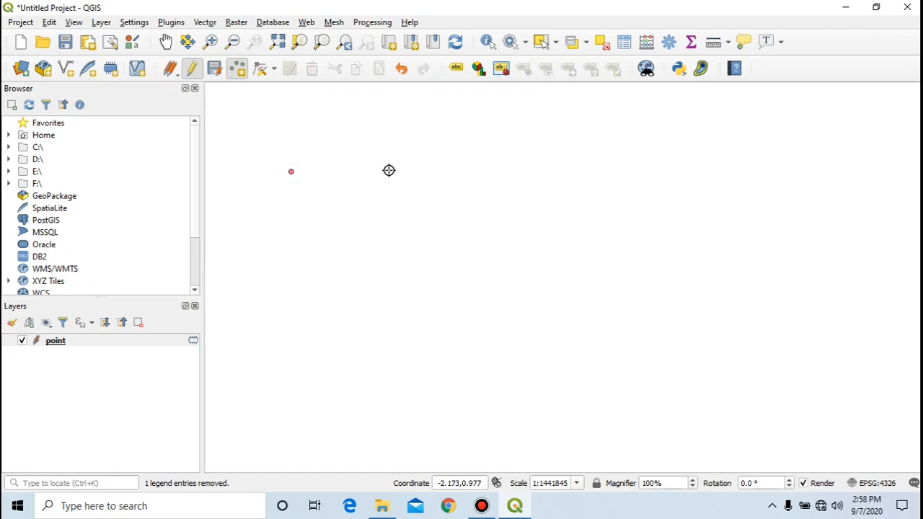
left_click(480, 175)
left_click(451, 306)
left_click(337, 369)
left_click(543, 429)
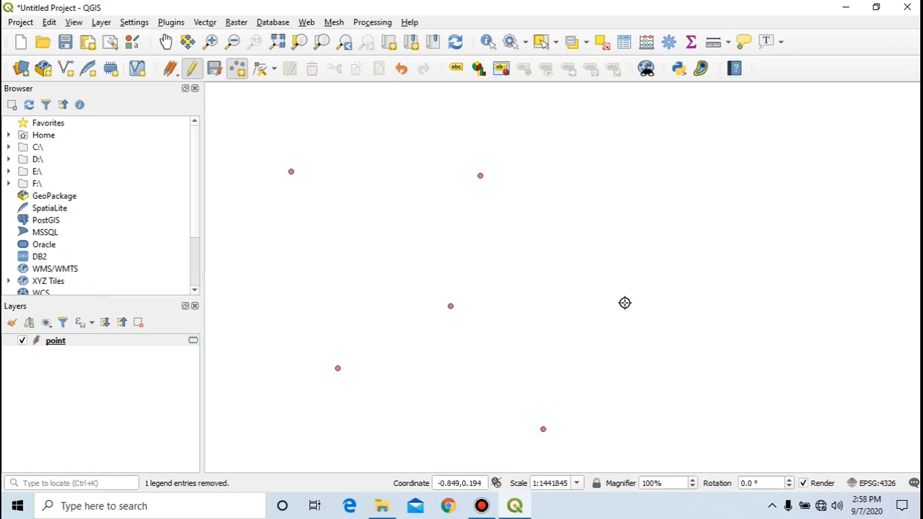
left_click(626, 300)
left_click(623, 160)
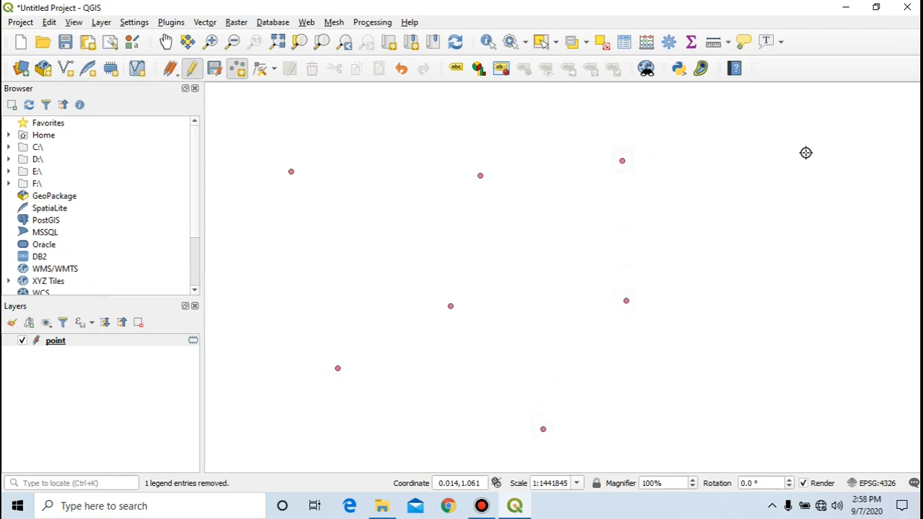
left_click(806, 153)
left_click(831, 312)
left_click(775, 429)
left_click(713, 250)
left_click(534, 239)
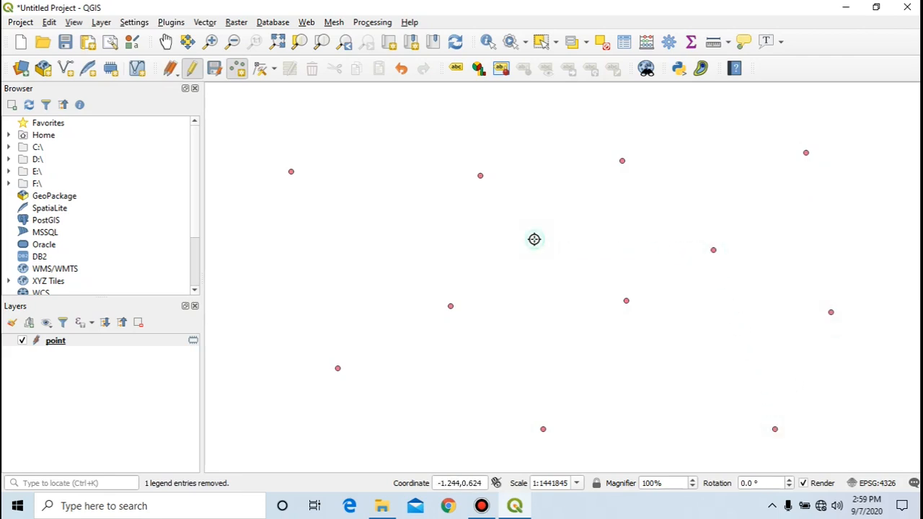
left_click(264, 251)
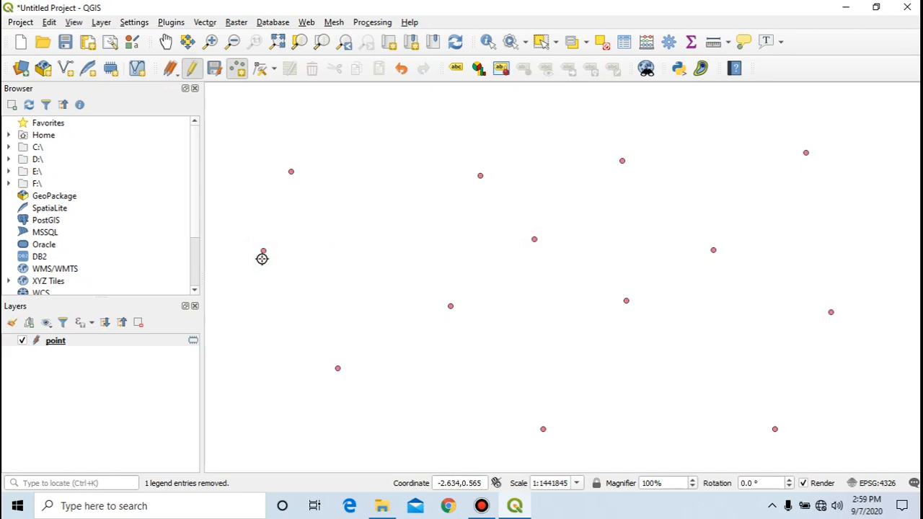
left_click(252, 427)
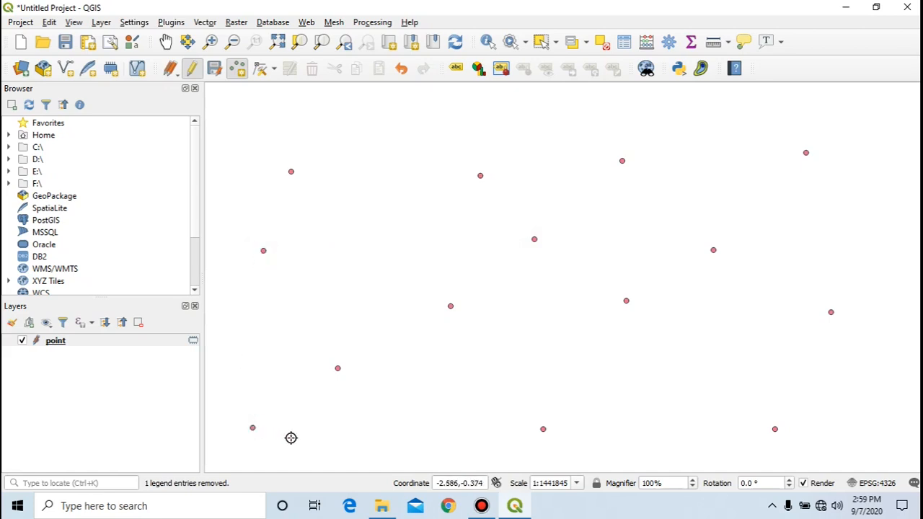
left_click(381, 452)
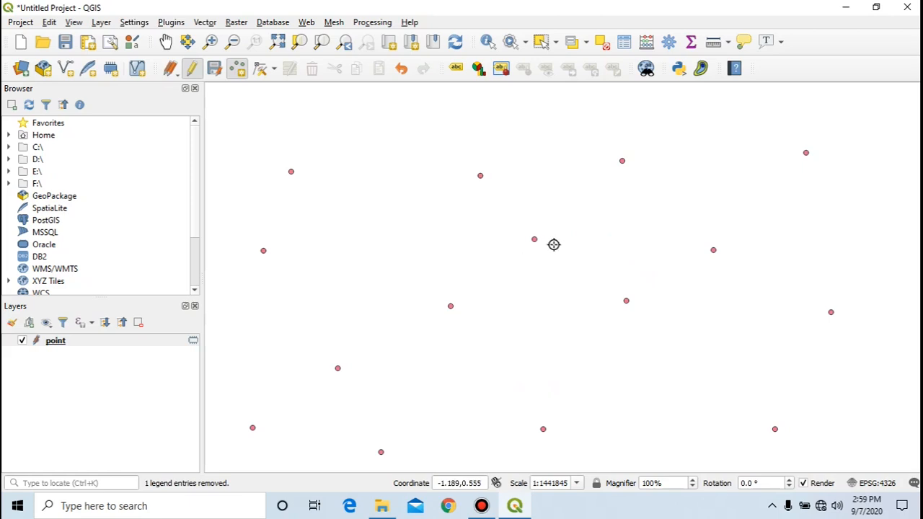
Step: Examine the point layer's attribute table for the digitized features, and close it
left_click(625, 44)
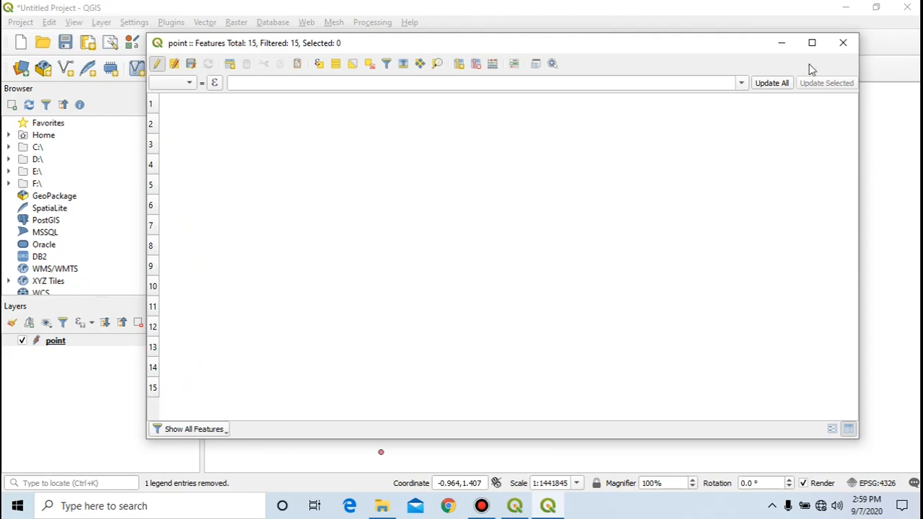
left_click(842, 45)
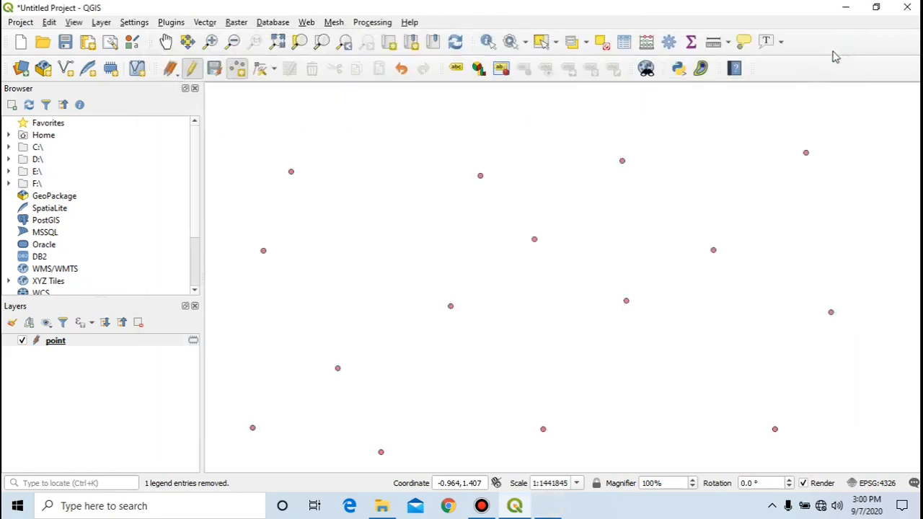
right_click(648, 270)
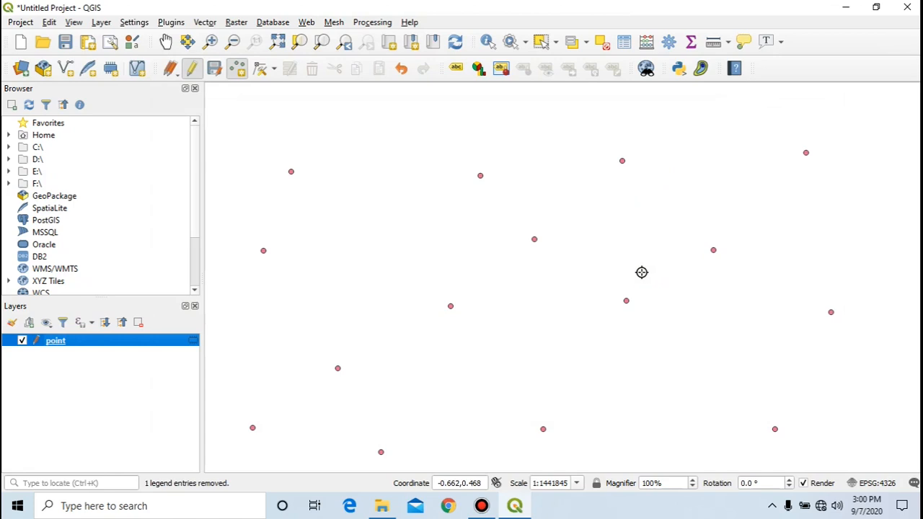
right_click(68, 346)
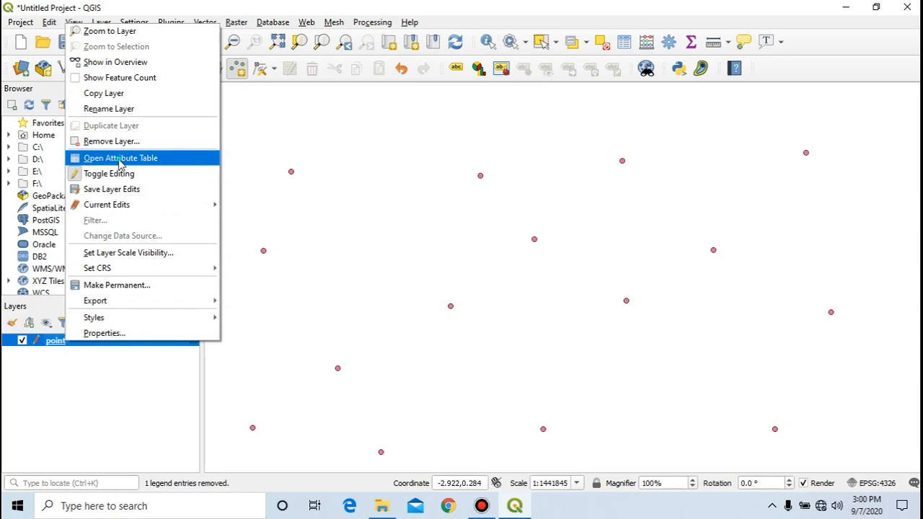
left_click(120, 164)
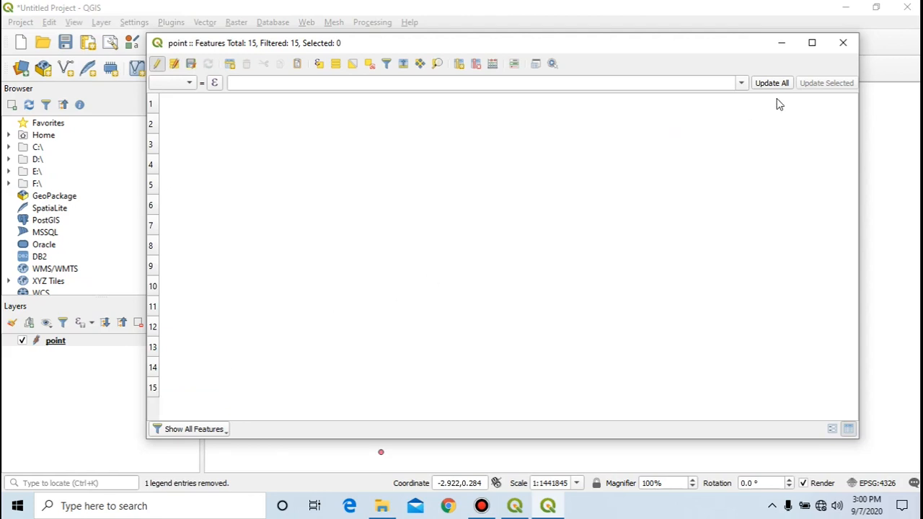
left_click(840, 45)
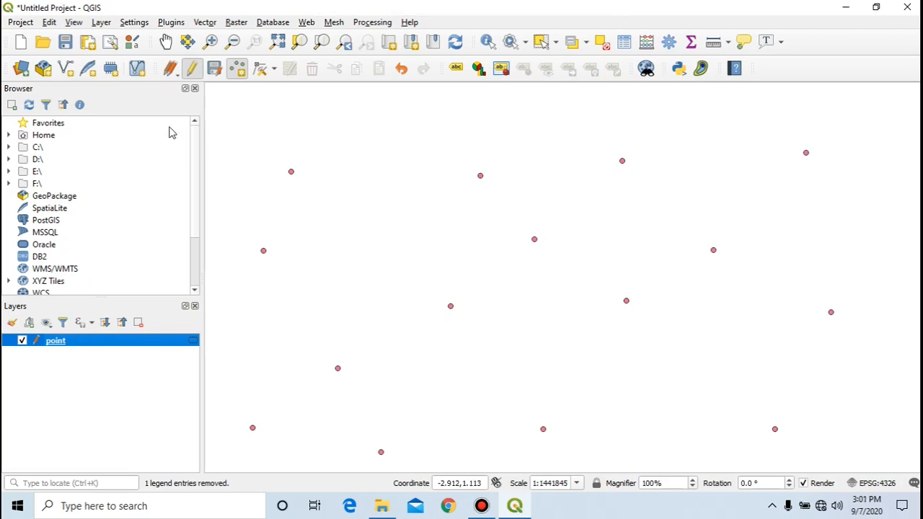
Step: Create a temporary scratch layer named "polygon" with the Polygon / CurvePolygon geometry type
left_click(116, 70)
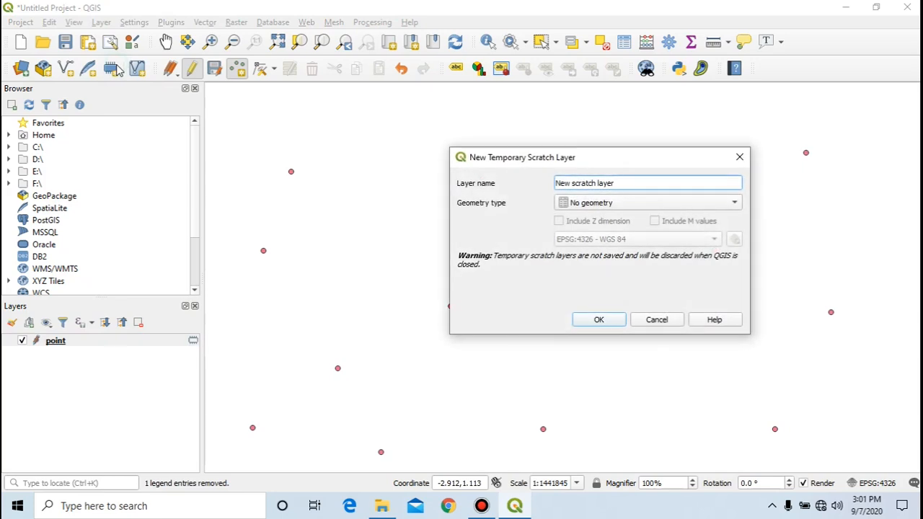
key("BackSpace")
key("BackSpace")
key("BackSpace")
key("BackSpace")
key("BackSpace")
key("BackSpace")
key("BackSpace")
key("BackSpace")
key("BackSpace")
key("BackSpace")
key("BackSpace")
key("BackSpace")
key("BackSpace")
key("BackSpace")
key("BackSpace")
key("BackSpace")
type("polygon")
left_click(631, 206)
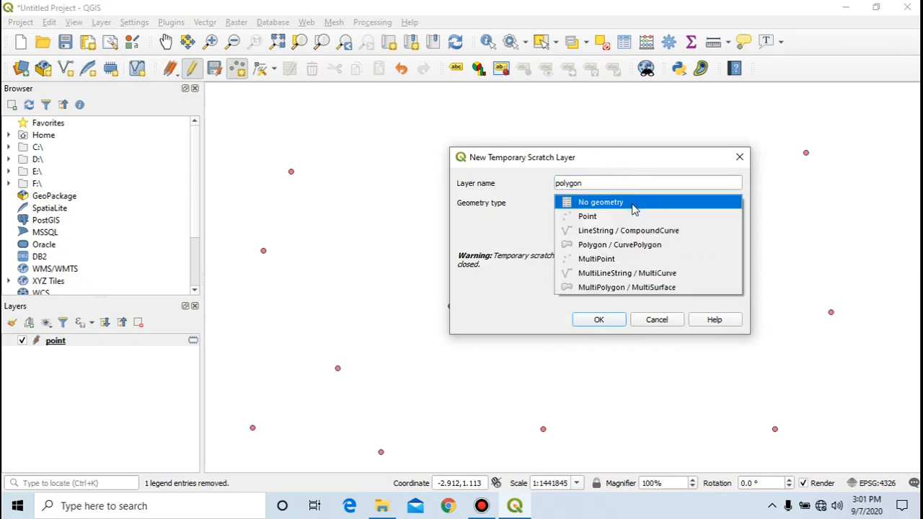
left_click(618, 246)
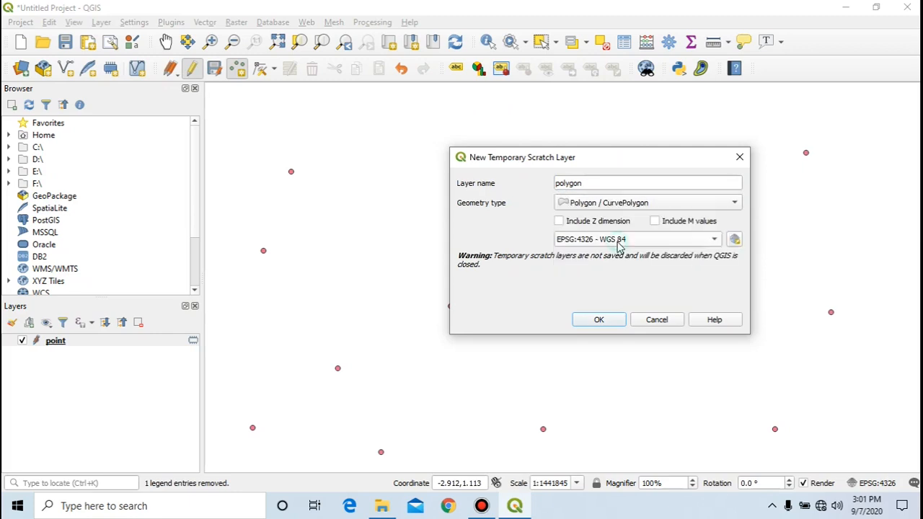
left_click(602, 321)
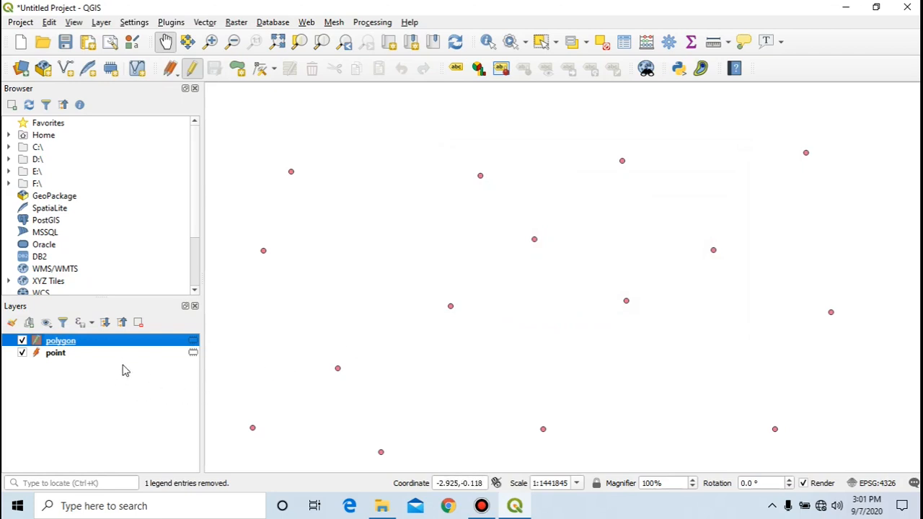
Step: Hide the point layer on the map
left_click(22, 353)
left_click(22, 353)
left_click(22, 354)
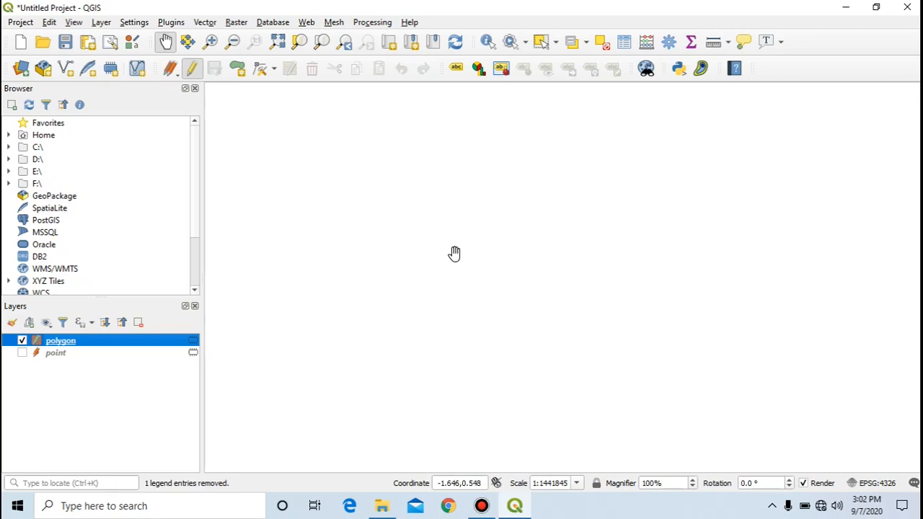
Step: Add a downward-pointing triangle feature to the polygon layer in the northwest part of the map
left_click(241, 75)
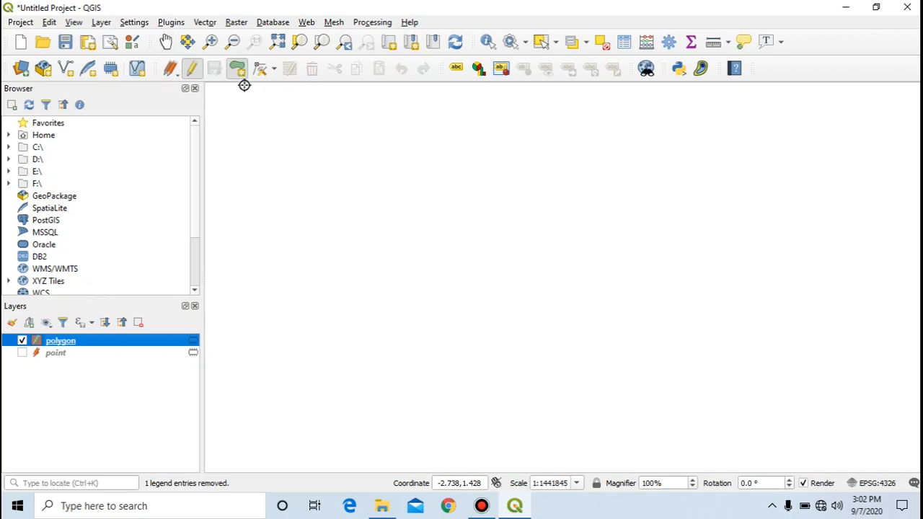
left_click(252, 118)
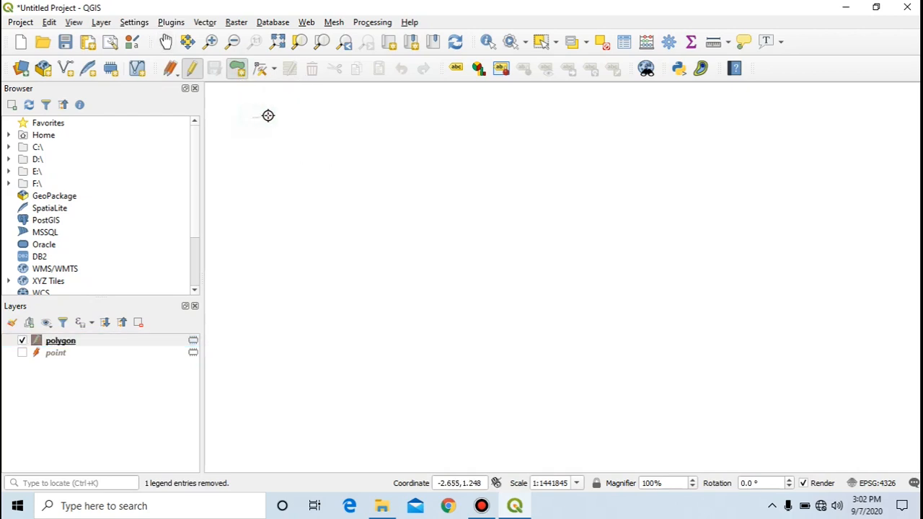
left_click(395, 116)
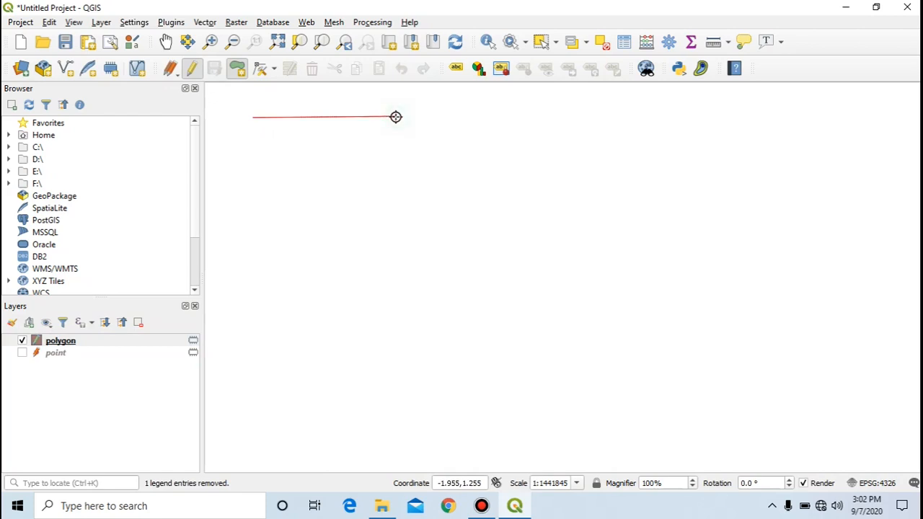
left_click(328, 210)
right_click(328, 210)
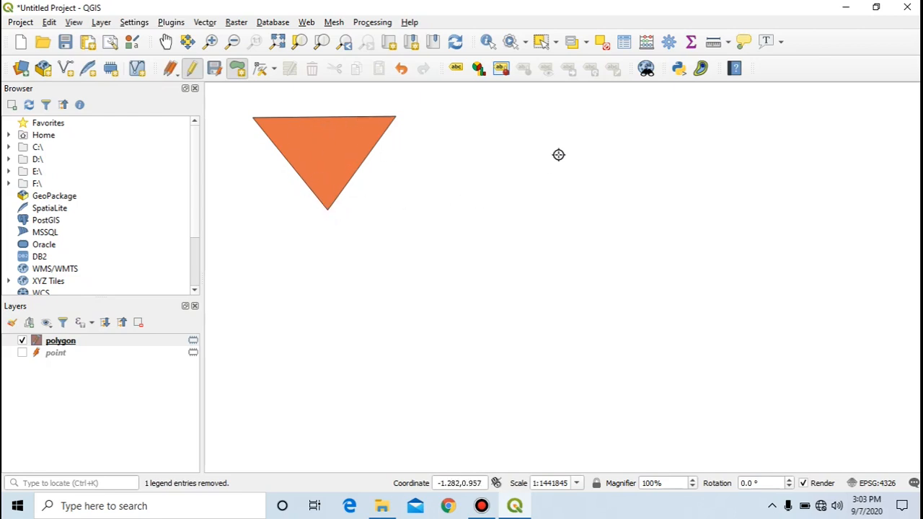
Step: Add a rectangle feature to the polygon layer in the northeast part of the map and check the layer's attribute table
left_click(557, 116)
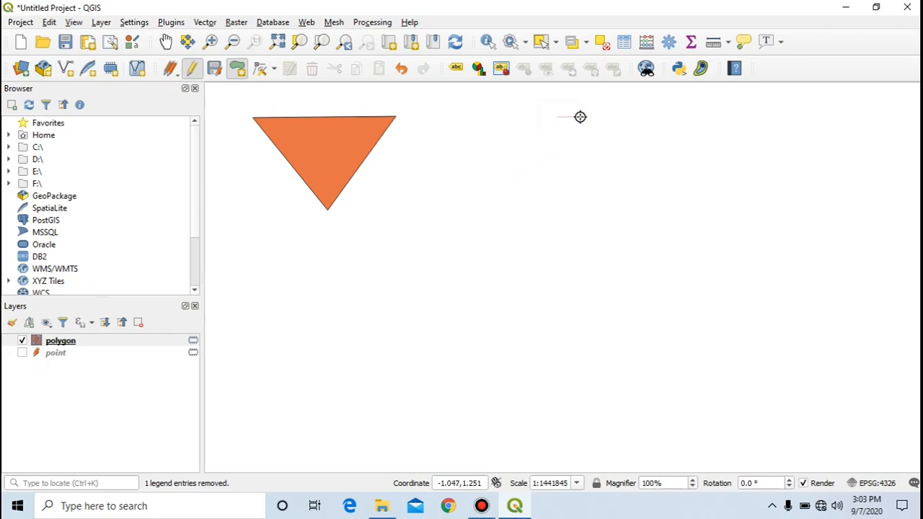
left_click(674, 117)
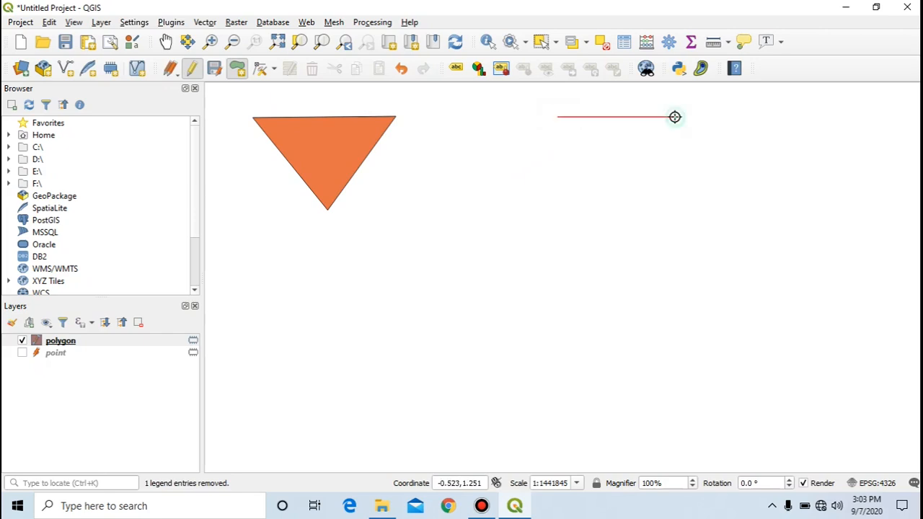
left_click(675, 168)
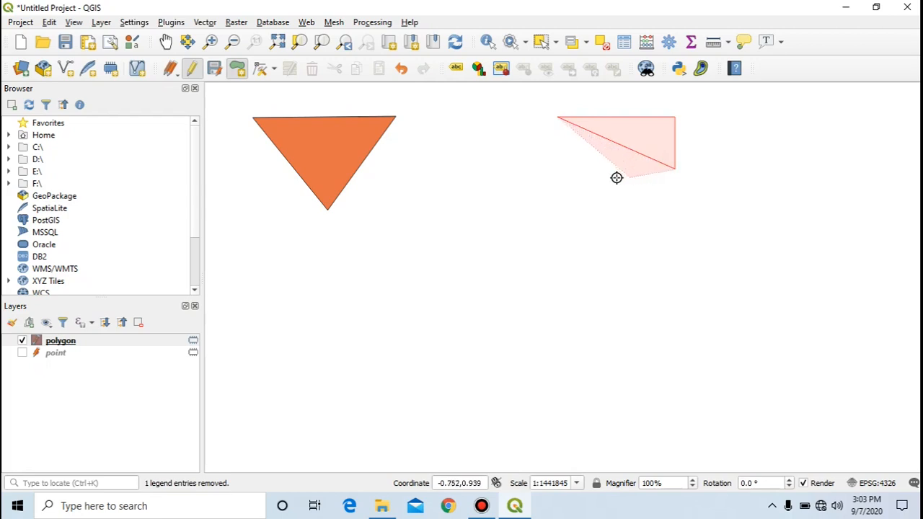
left_click(558, 168)
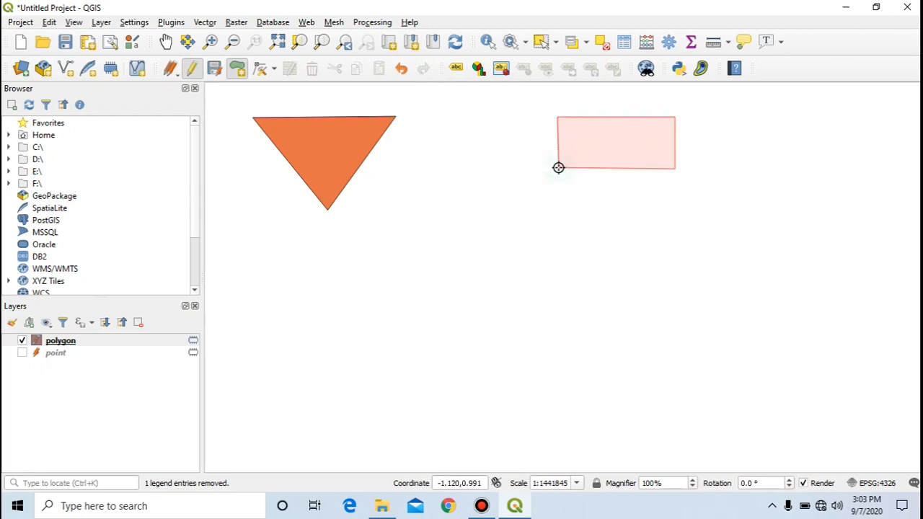
right_click(558, 168)
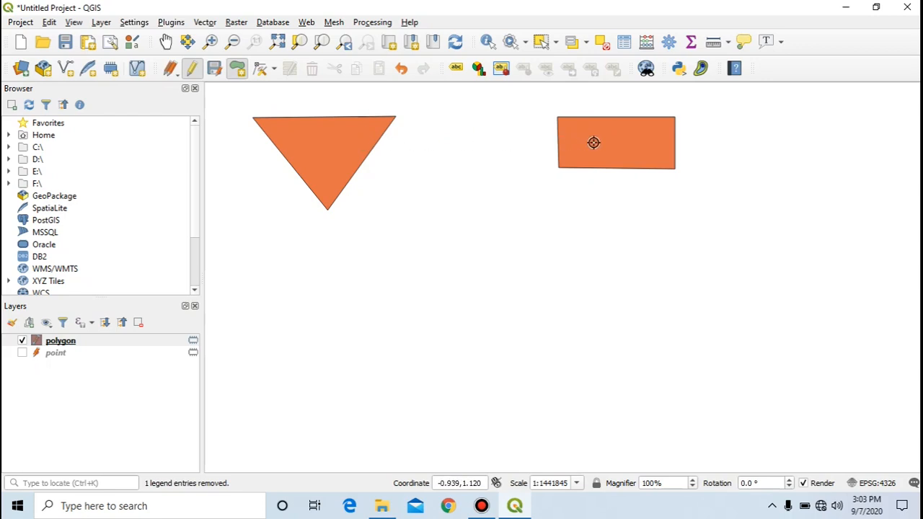
left_click(624, 43)
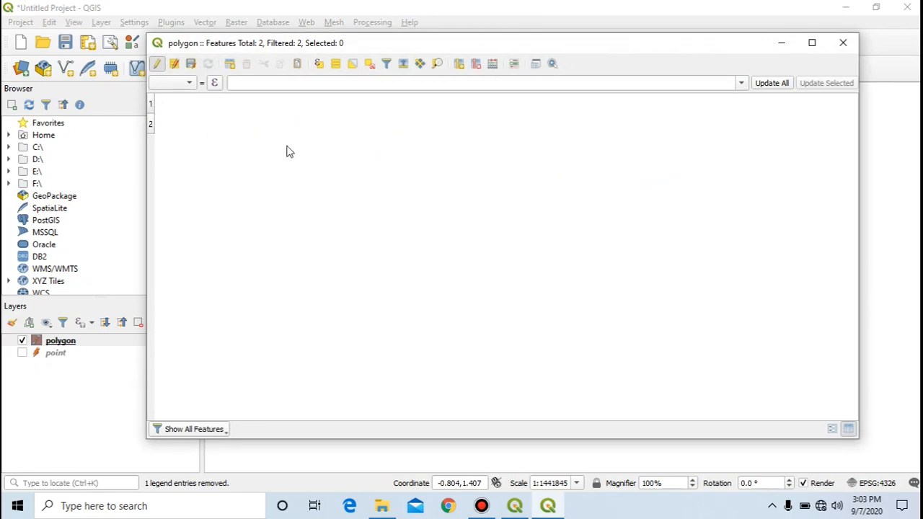
left_click(842, 45)
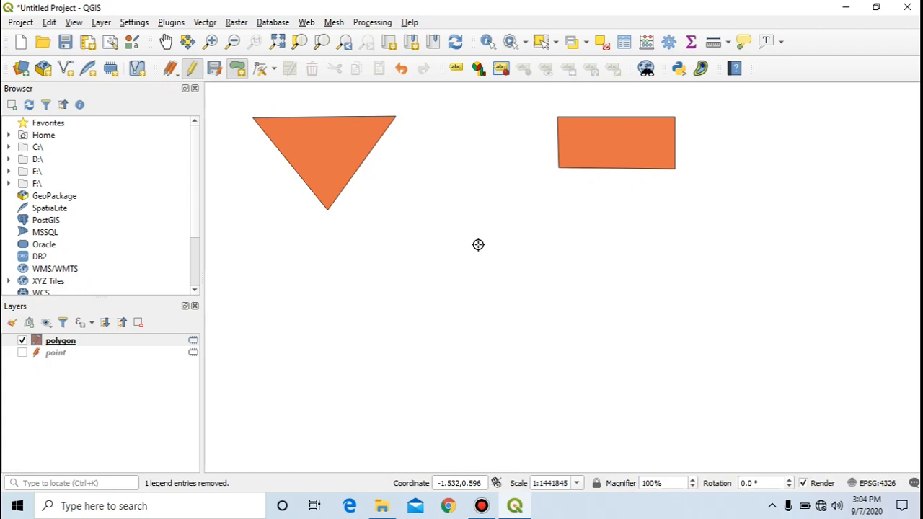
Step: Add a self-crossing hourglass-shaped feature to the polygon layer below the rectangle and check the layer's attribute table
left_click(478, 244)
left_click(610, 245)
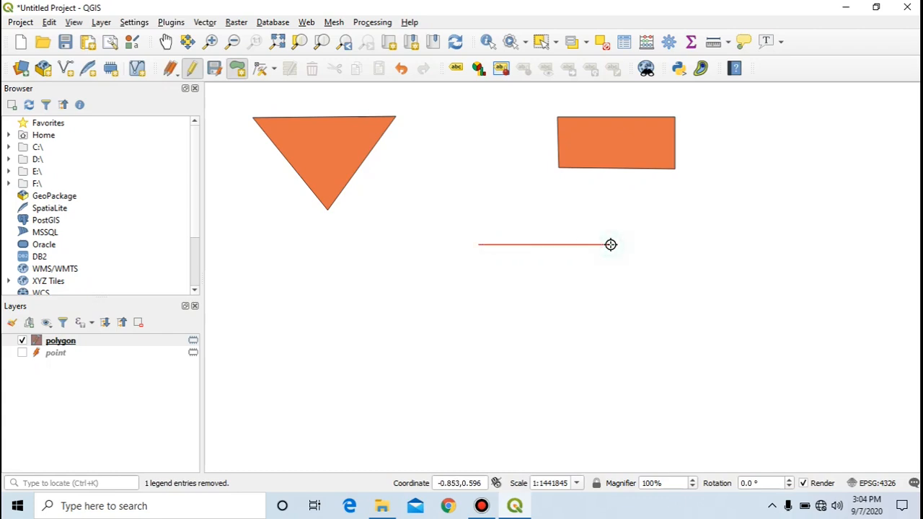
left_click(483, 353)
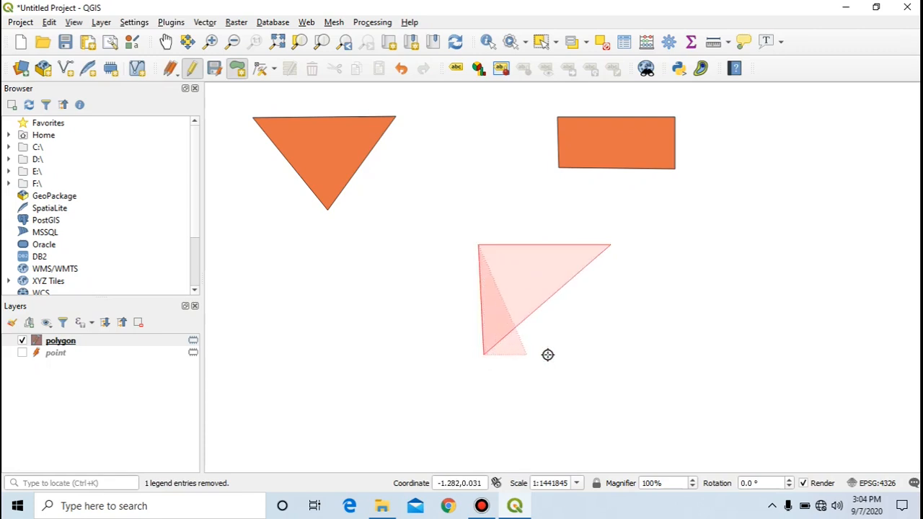
left_click(631, 356)
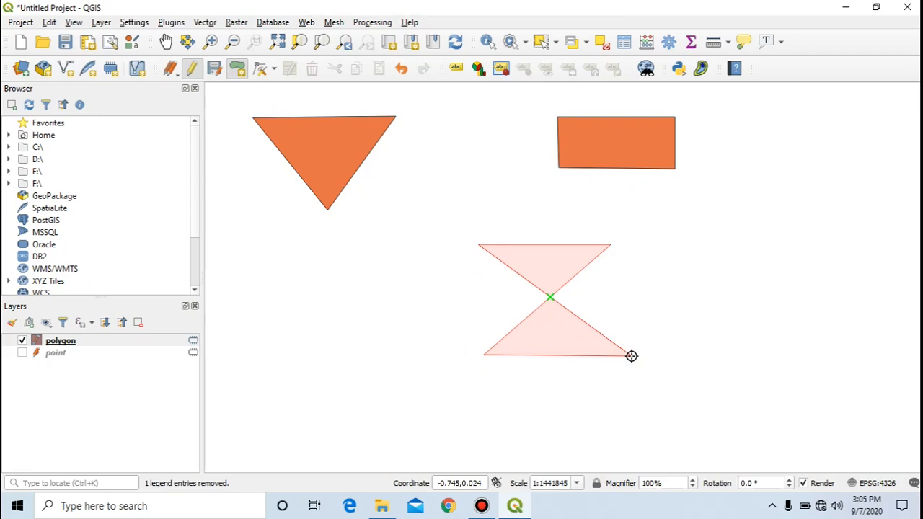
right_click(632, 355)
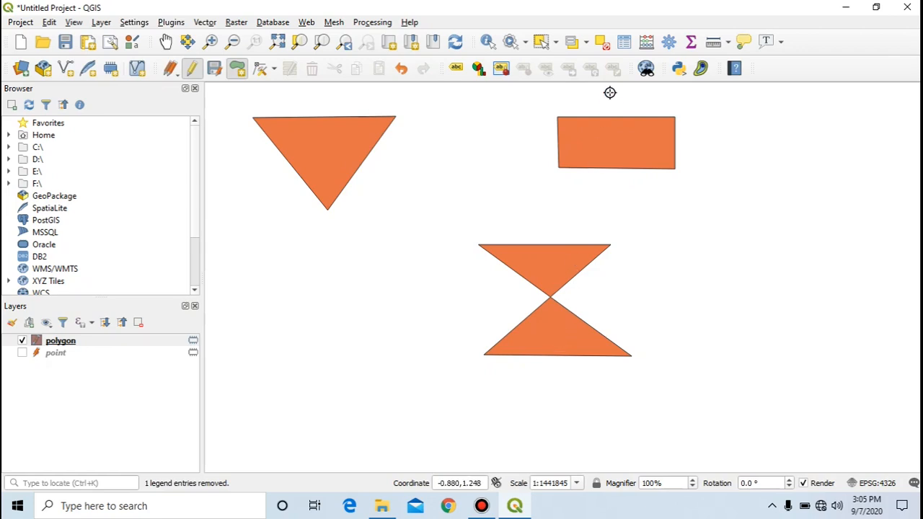
left_click(623, 44)
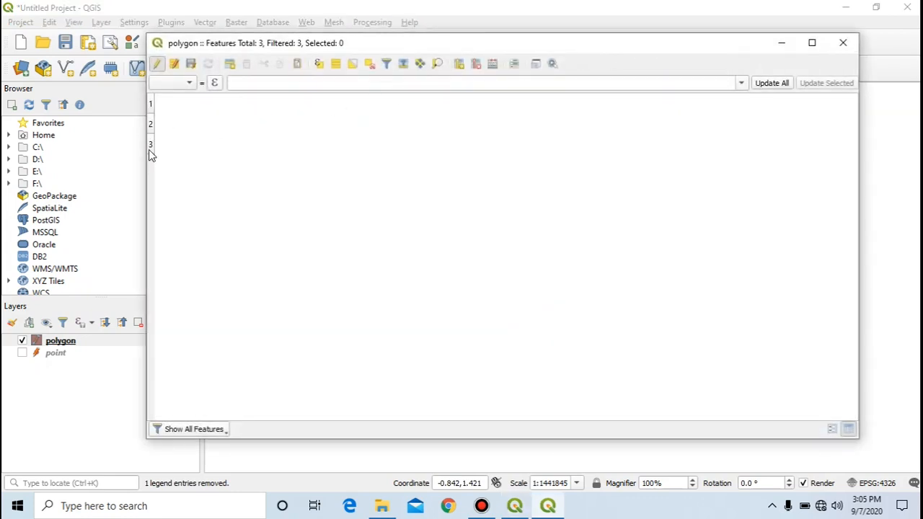
left_click(842, 45)
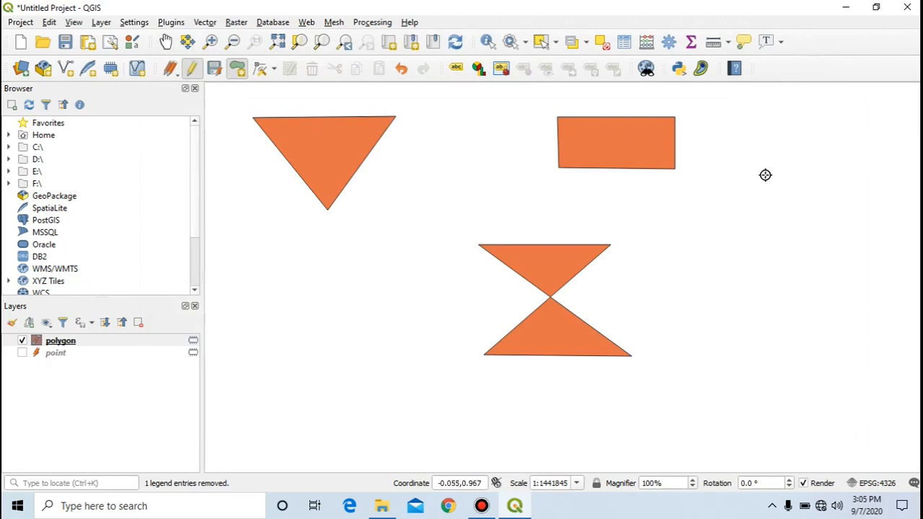
Step: Add an irregular four-sided feature to the polygon layer east of the hourglass shape and check the layer's attribute table
left_click(742, 245)
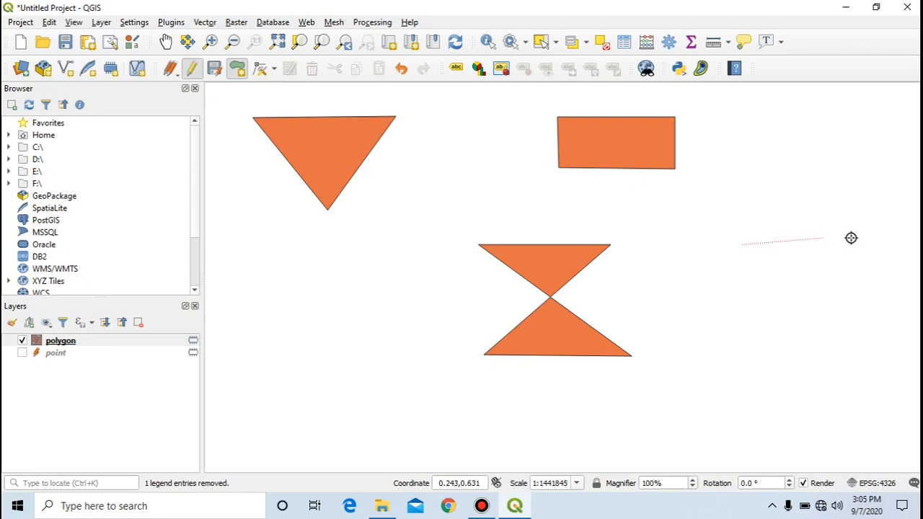
left_click(858, 239)
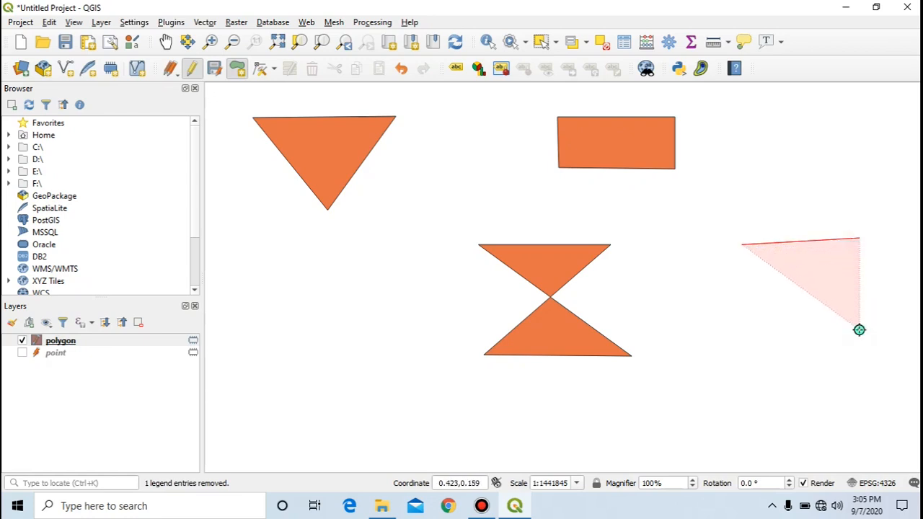
left_click(859, 329)
left_click(711, 394)
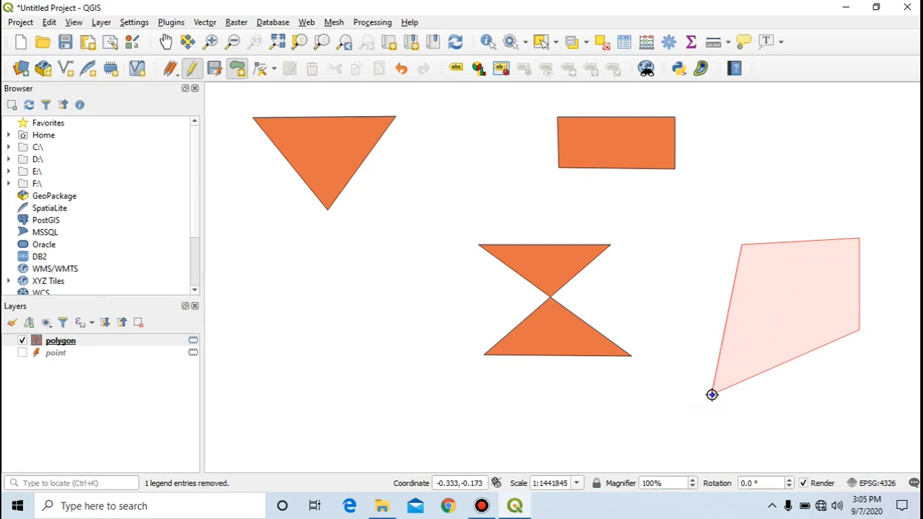
right_click(712, 394)
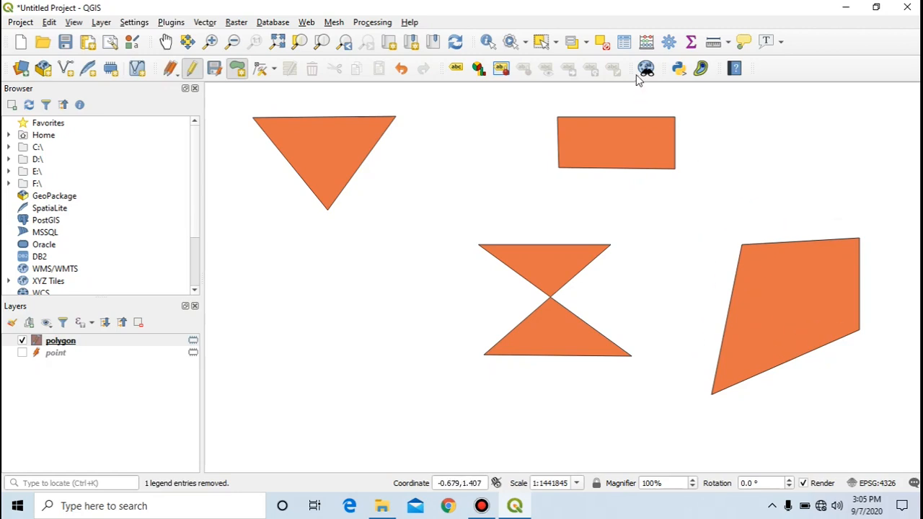
left_click(623, 44)
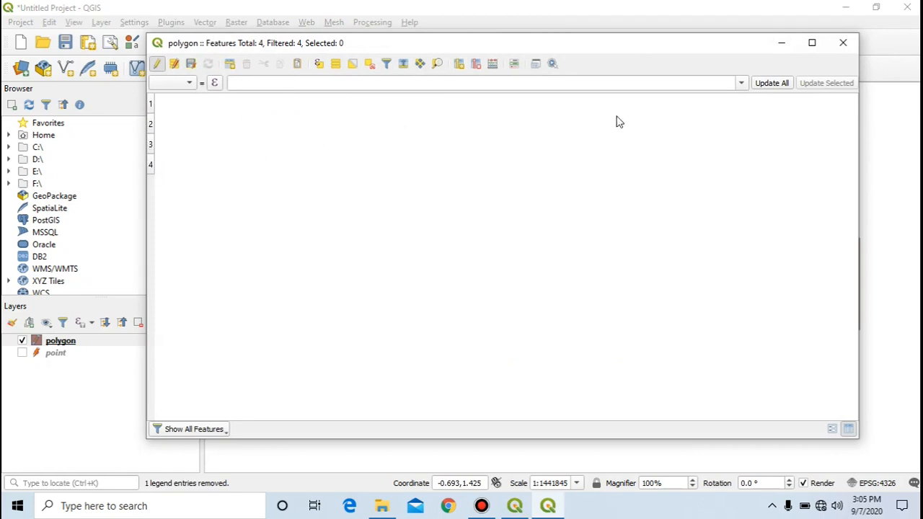
left_click(849, 43)
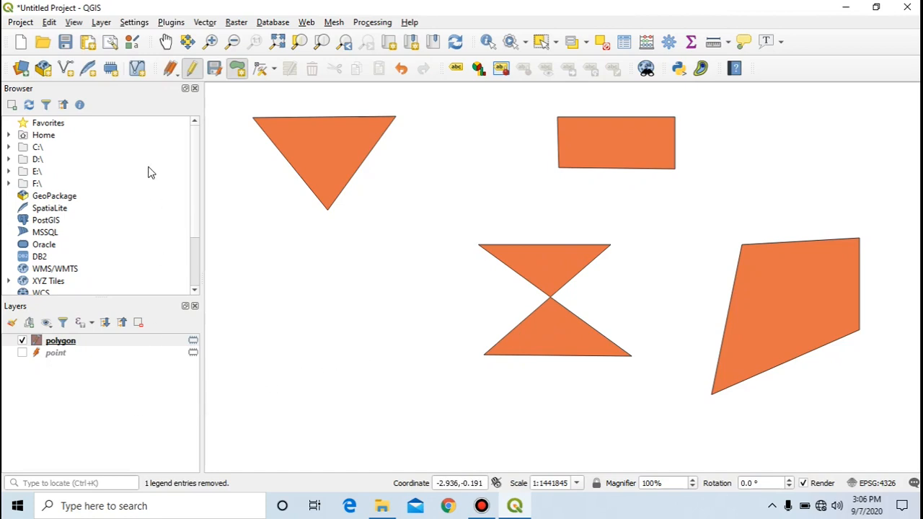
Step: Create a temporary scratch layer named "line" with the LineString / CompoundCurve geometry type, and hide the polygon layer
left_click(117, 75)
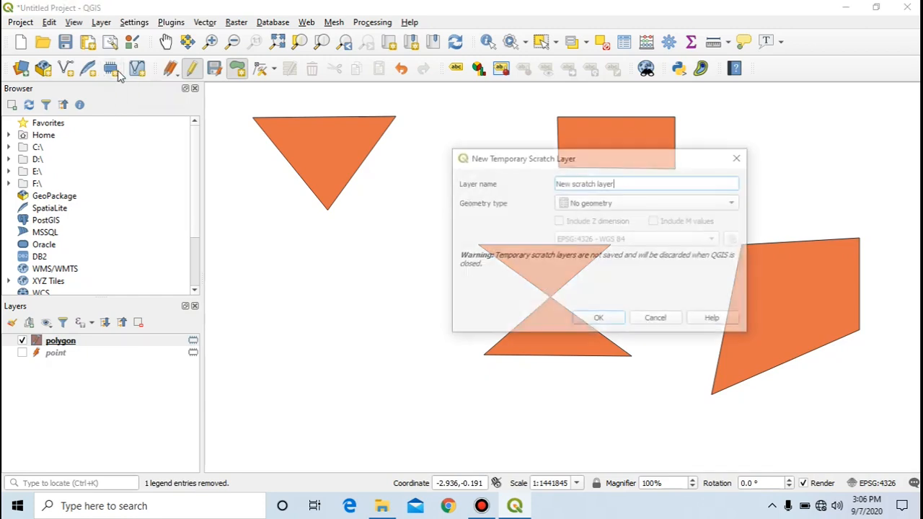
key("BackSpace")
key("BackSpace")
key("BackSpace")
key("BackSpace")
key("BackSpace")
key("BackSpace")
key("BackSpace")
key("BackSpace")
key("BackSpace")
key("BackSpace")
key("BackSpace")
key("BackSpace")
key("BackSpace")
type("line")
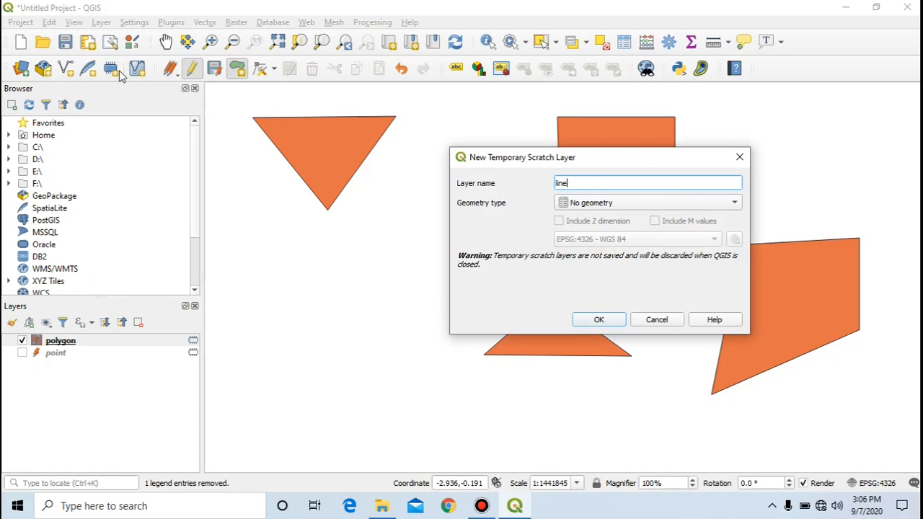
left_click(577, 204)
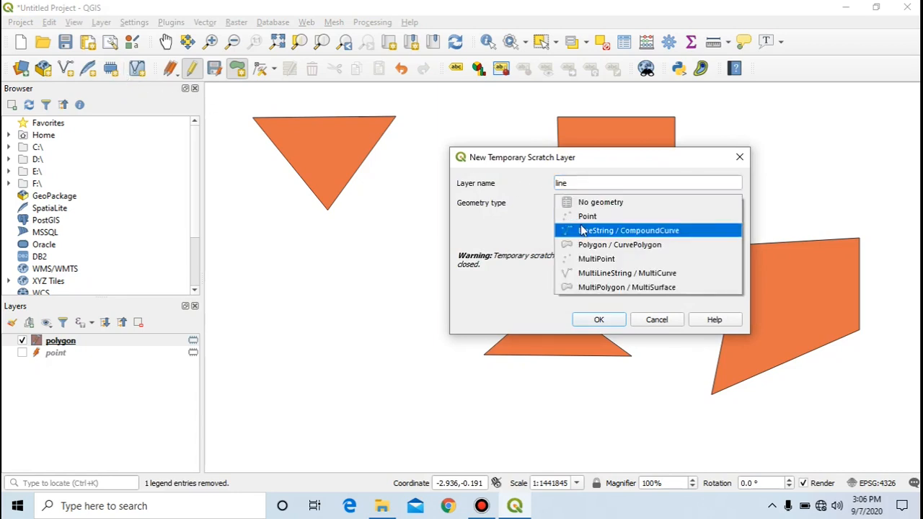
left_click(582, 231)
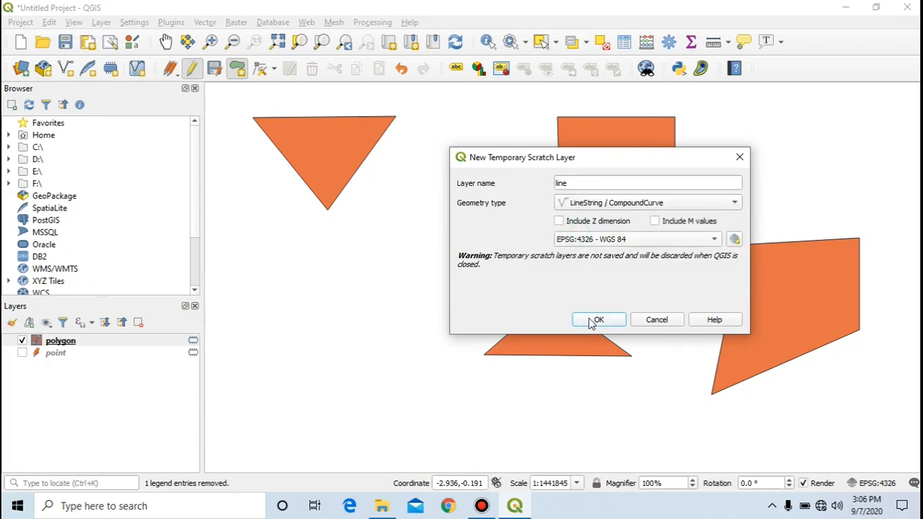
left_click(593, 319)
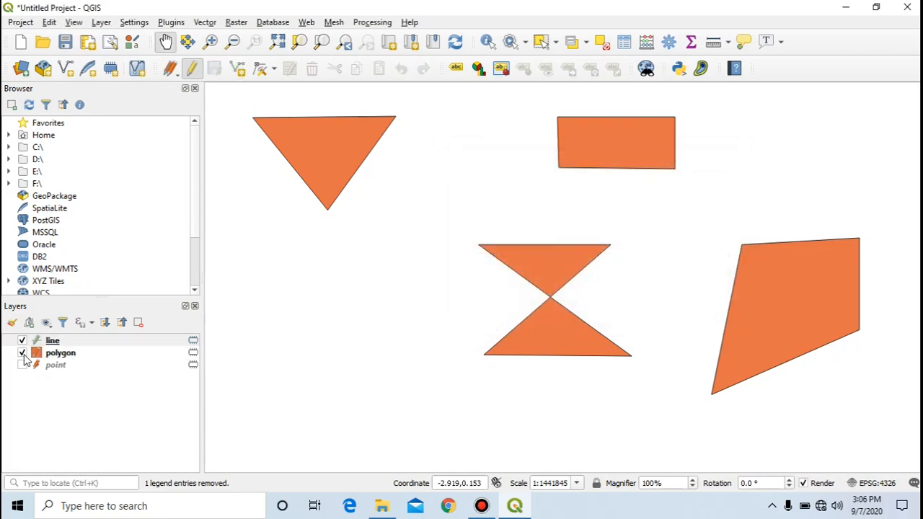
left_click(21, 353)
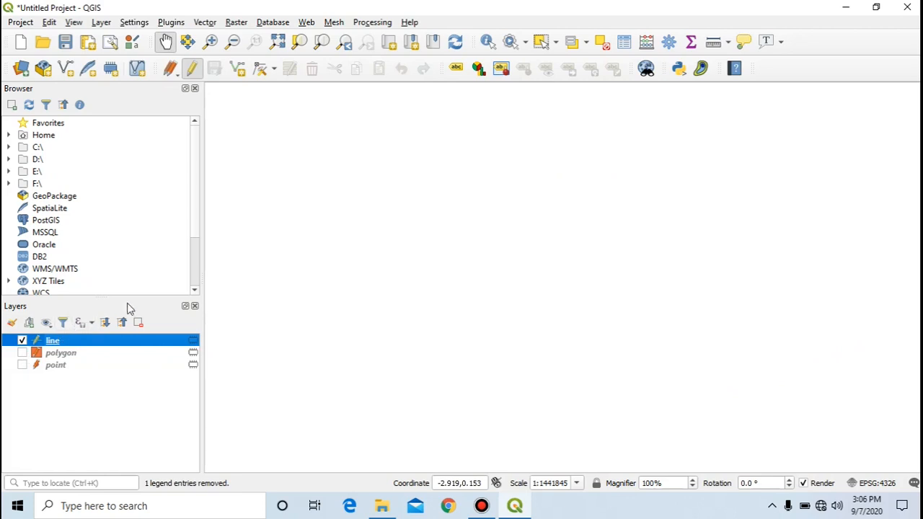
Step: Digitize a long multi-vertex line that curves around the map and opens to the west, and check the line layer's attribute table
left_click(241, 71)
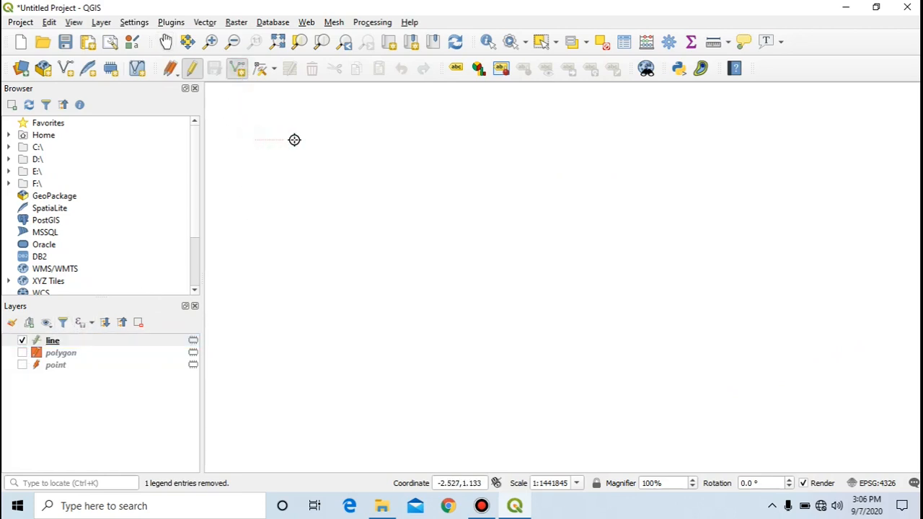
left_click(419, 141)
left_click(482, 124)
left_click(558, 121)
left_click(645, 137)
left_click(685, 186)
left_click(688, 252)
left_click(662, 308)
left_click(585, 339)
left_click(576, 371)
left_click(560, 400)
left_click(486, 405)
left_click(404, 404)
left_click(308, 396)
left_click(263, 387)
right_click(263, 387)
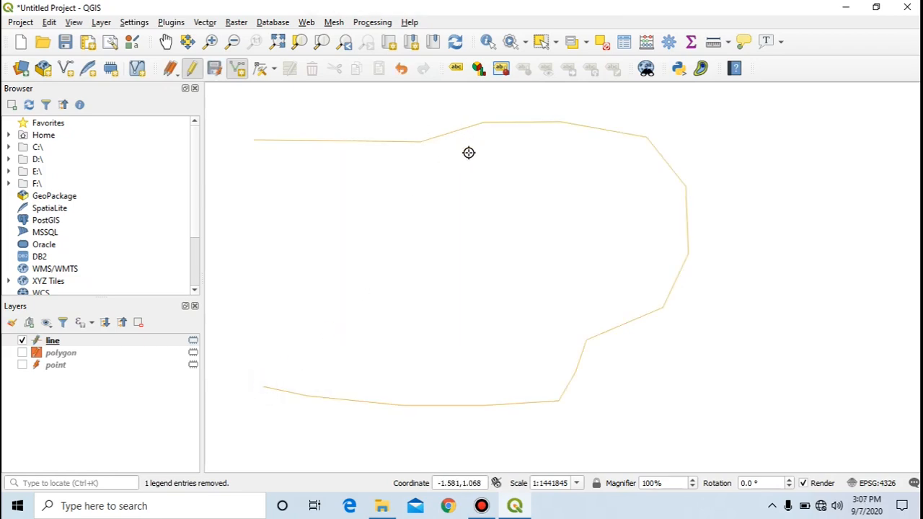
left_click(624, 42)
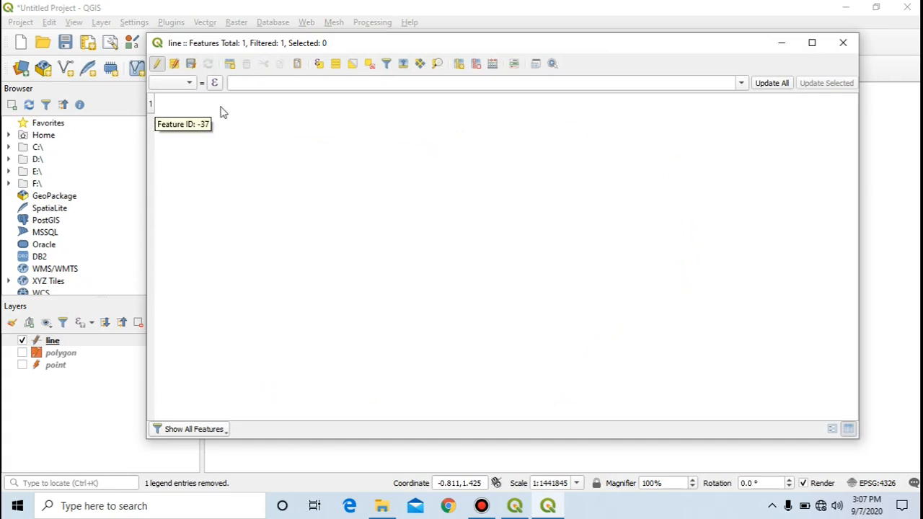
left_click(843, 43)
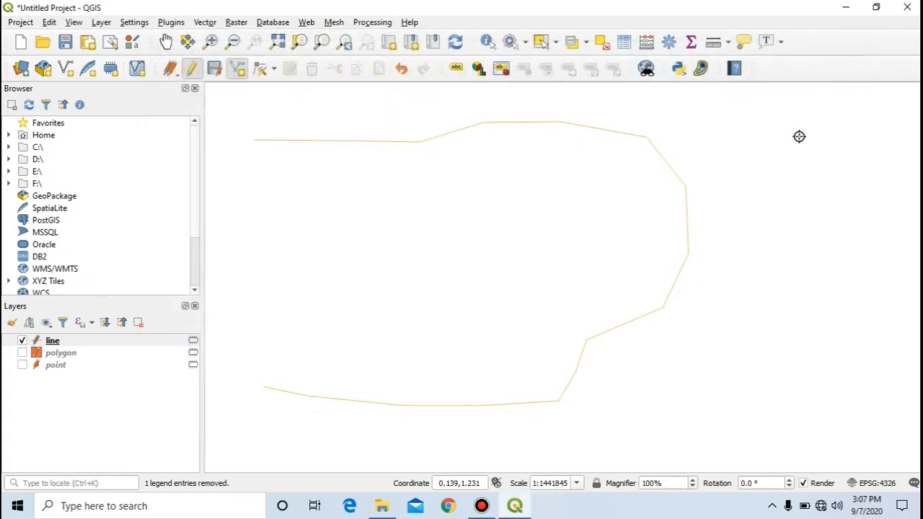
Step: Digitize a second, six-vertex line running north to south east of the first one, and check the line layer's attribute table
left_click(798, 122)
left_click(774, 193)
left_click(789, 271)
left_click(757, 333)
left_click(698, 369)
left_click(674, 417)
right_click(674, 418)
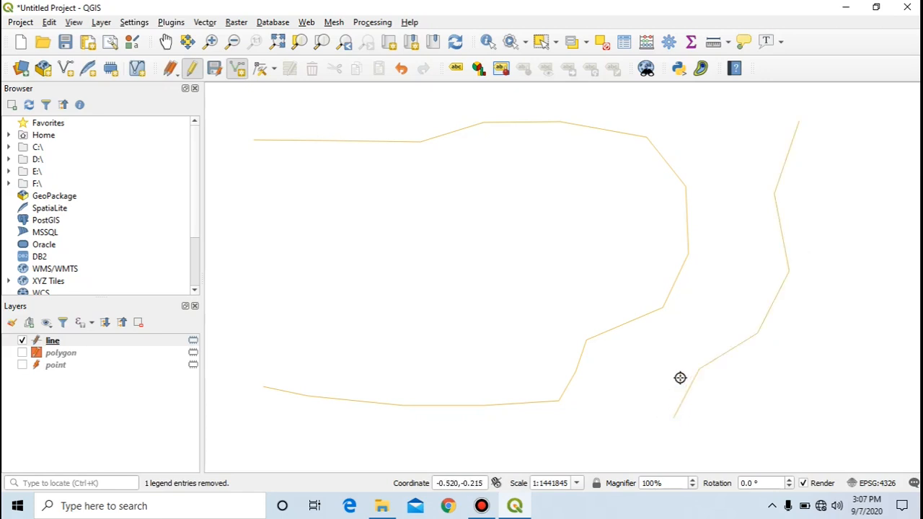
left_click(624, 42)
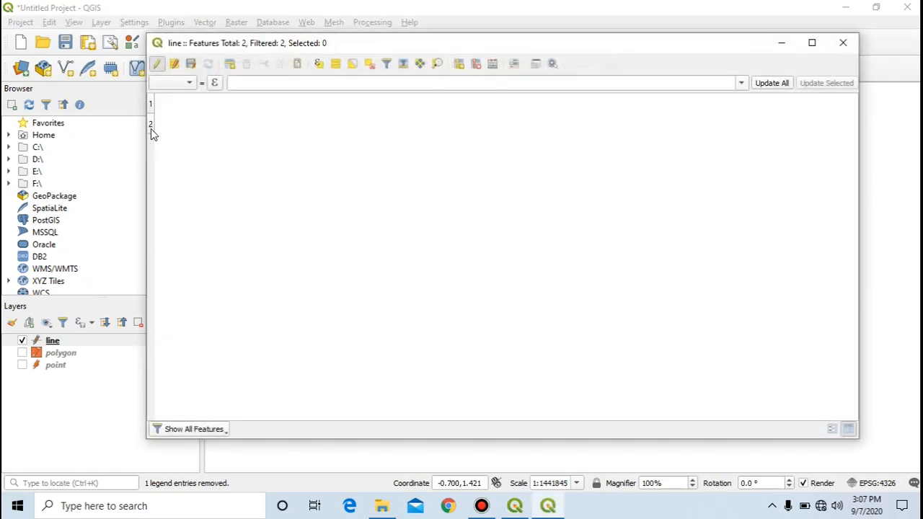
left_click(842, 43)
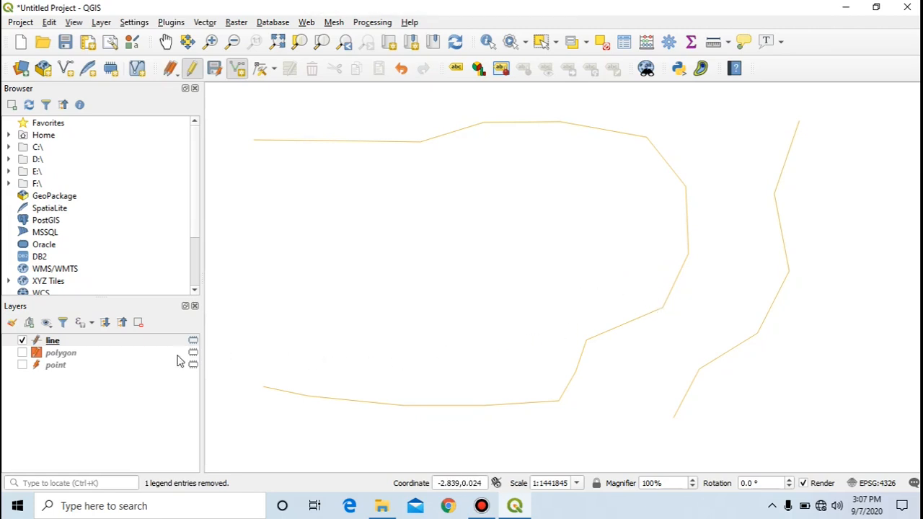
Step: Set the line layer's symbol width to 1.26 mm in its symbology and apply it
right_click(60, 343)
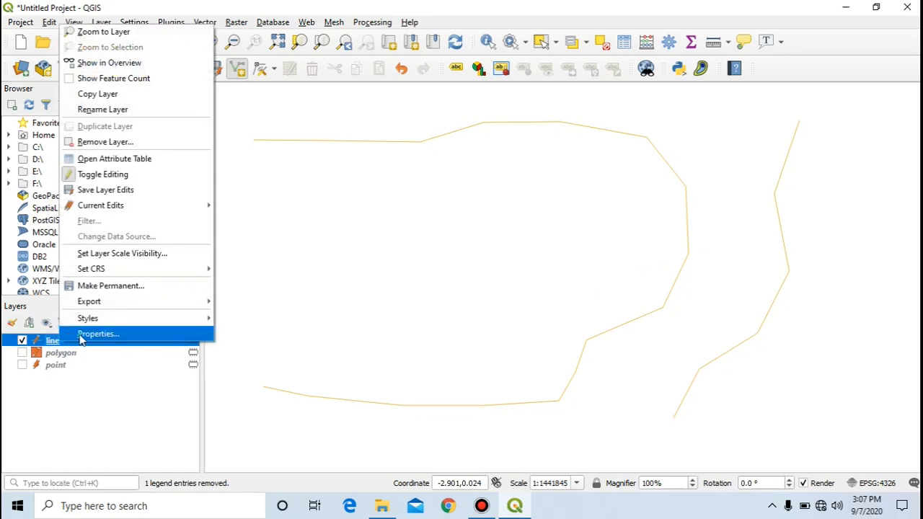
left_click(81, 335)
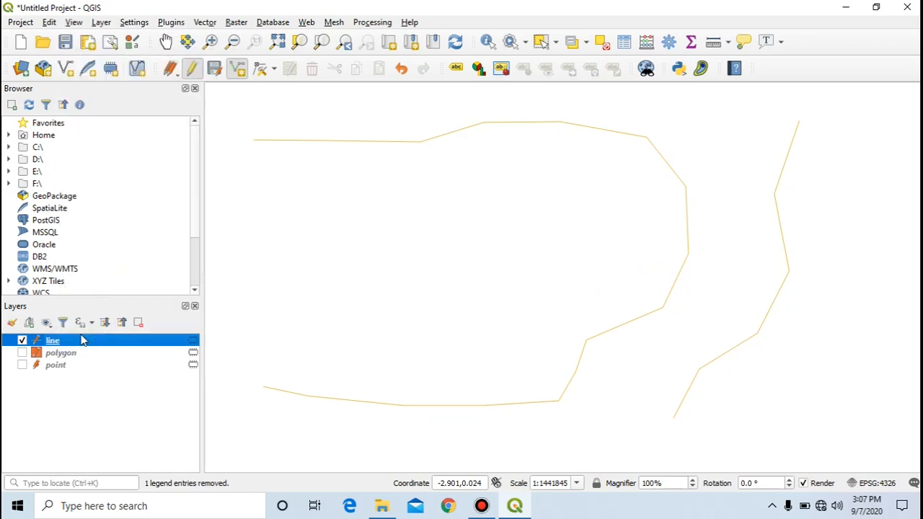
double_click(81, 340)
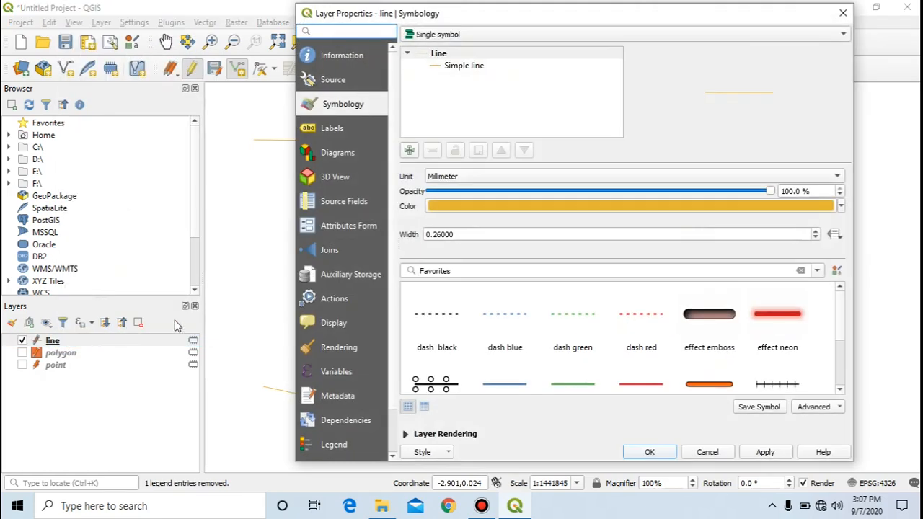
left_click(429, 236)
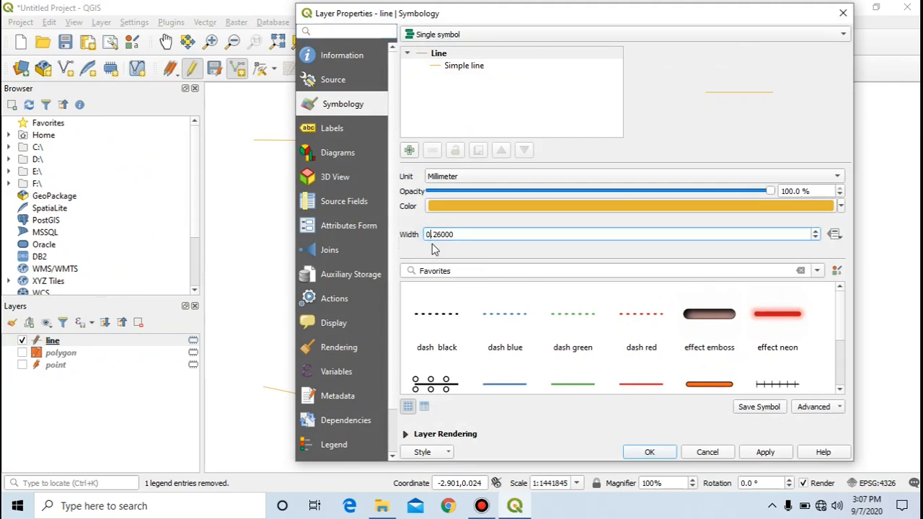
type("1")
left_click(766, 453)
left_click(651, 453)
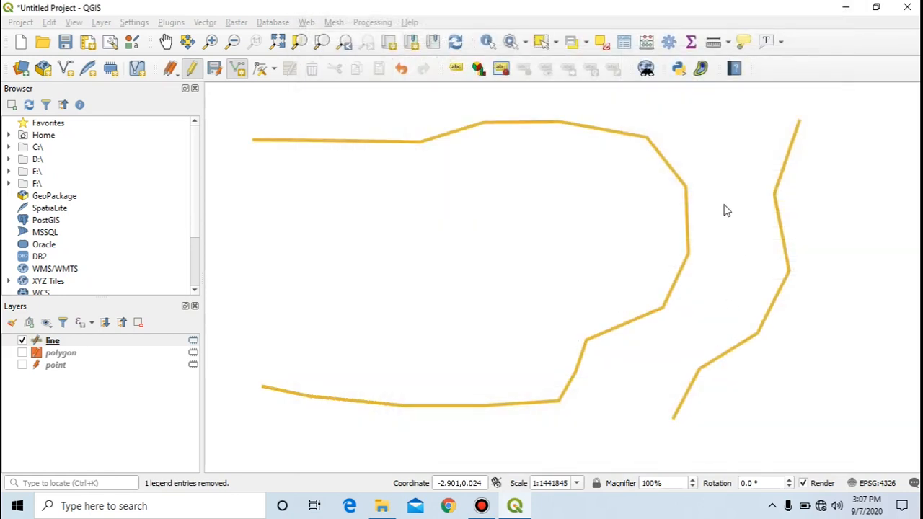